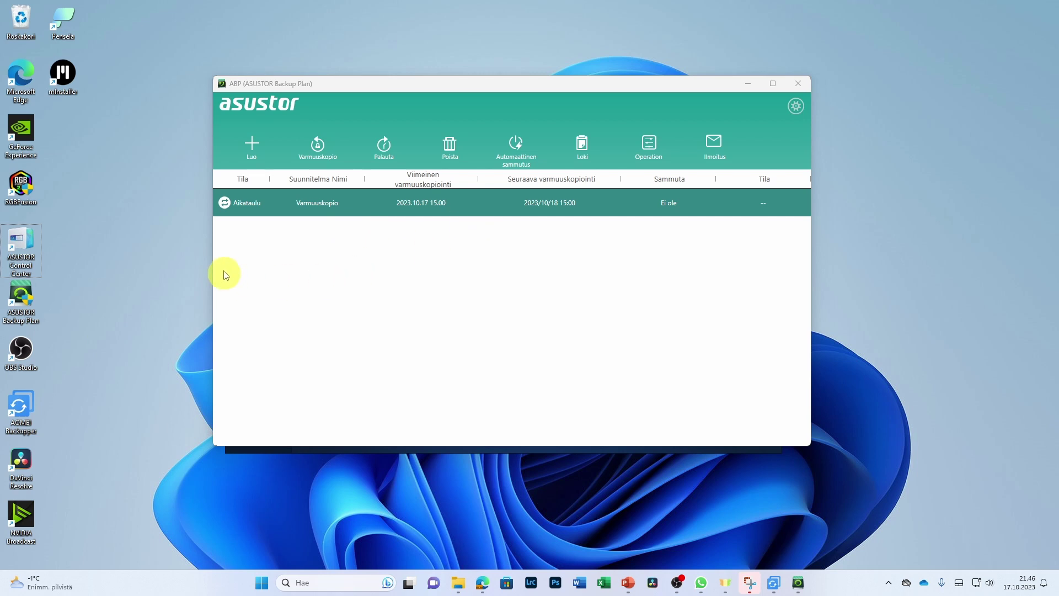
Open the Varmuuskopio plan for editing and advance through its name and NAS connection pages to the backup method settings
{"action": "left_click", "coordinate": [645, 152]}
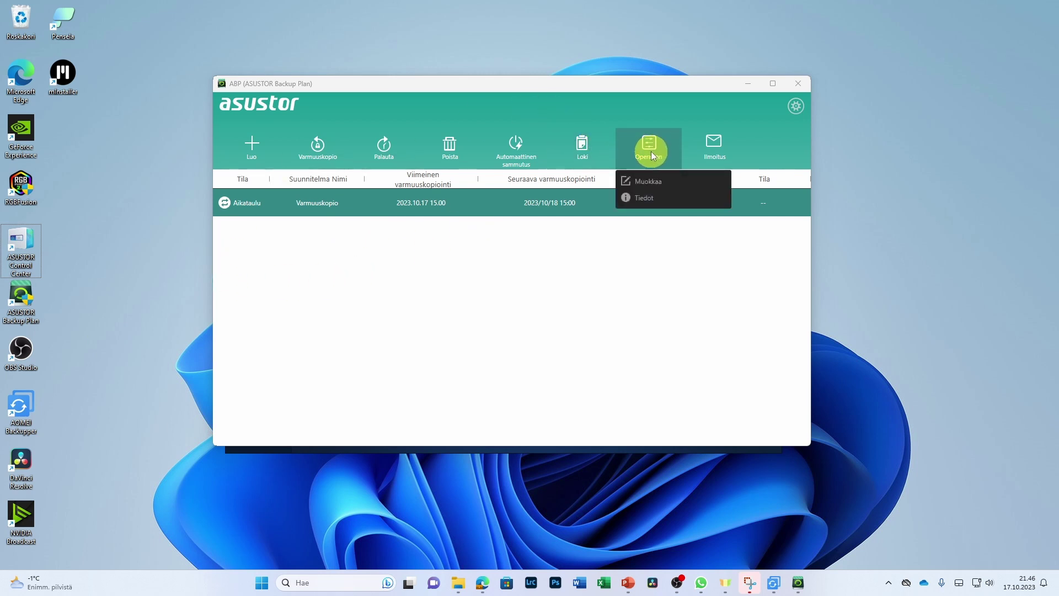
{"action": "left_click", "coordinate": [254, 147]}
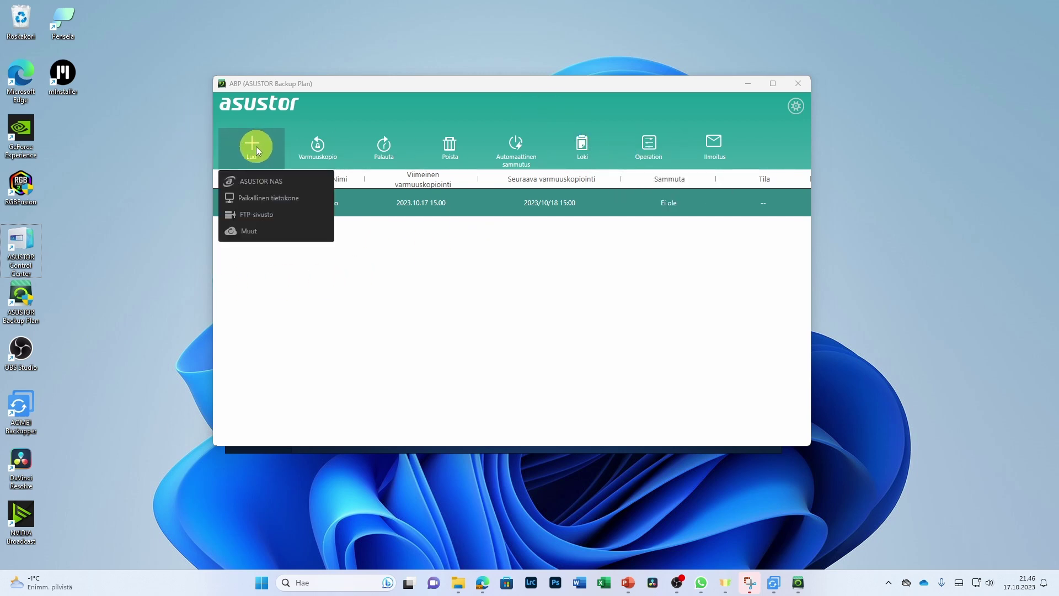
{"action": "left_click", "coordinate": [653, 147]}
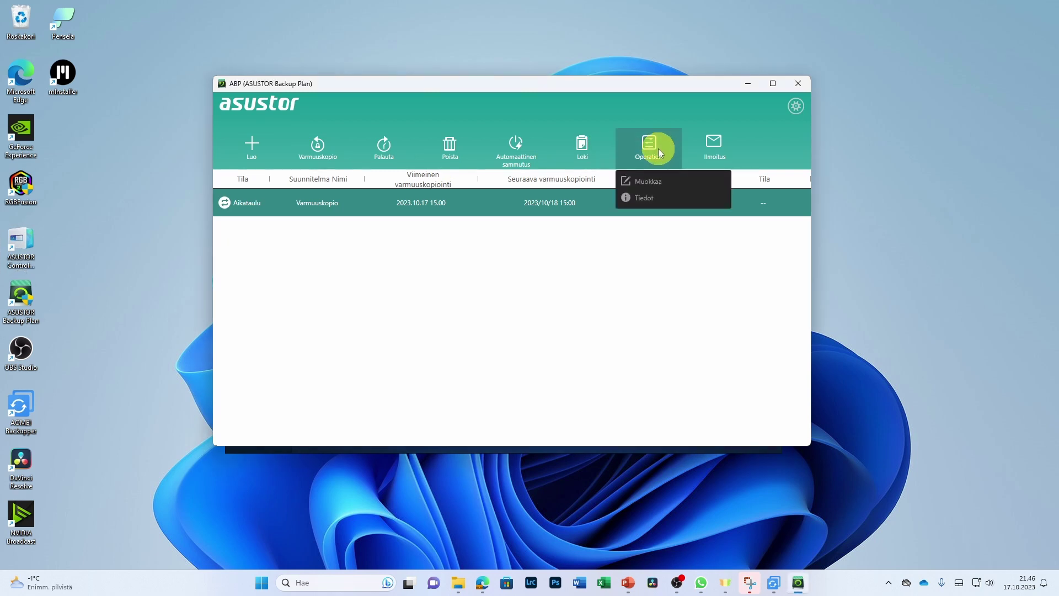
{"action": "left_click", "coordinate": [650, 183]}
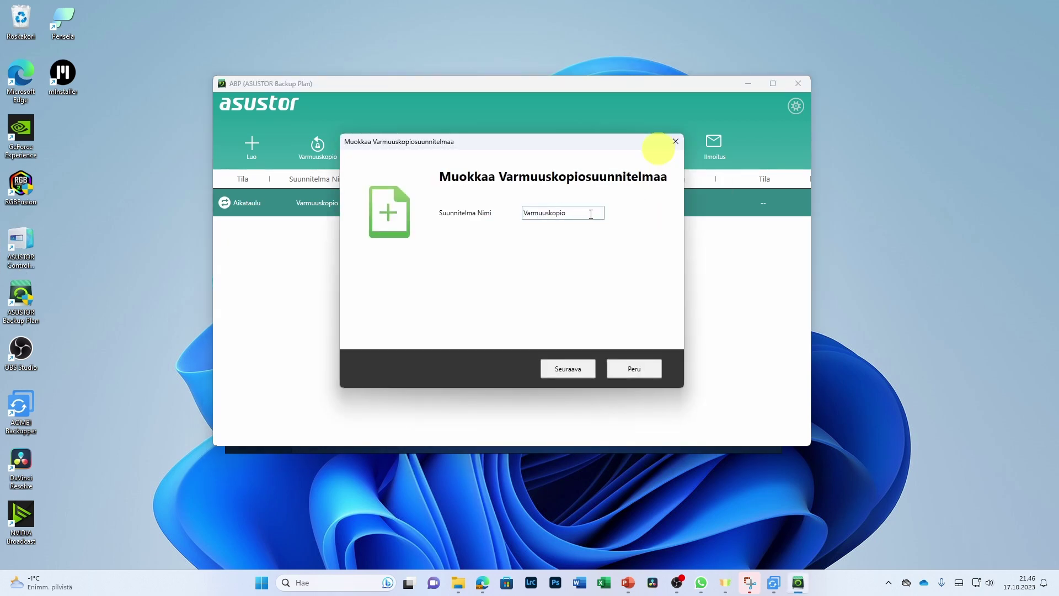
{"action": "left_click", "coordinate": [577, 375]}
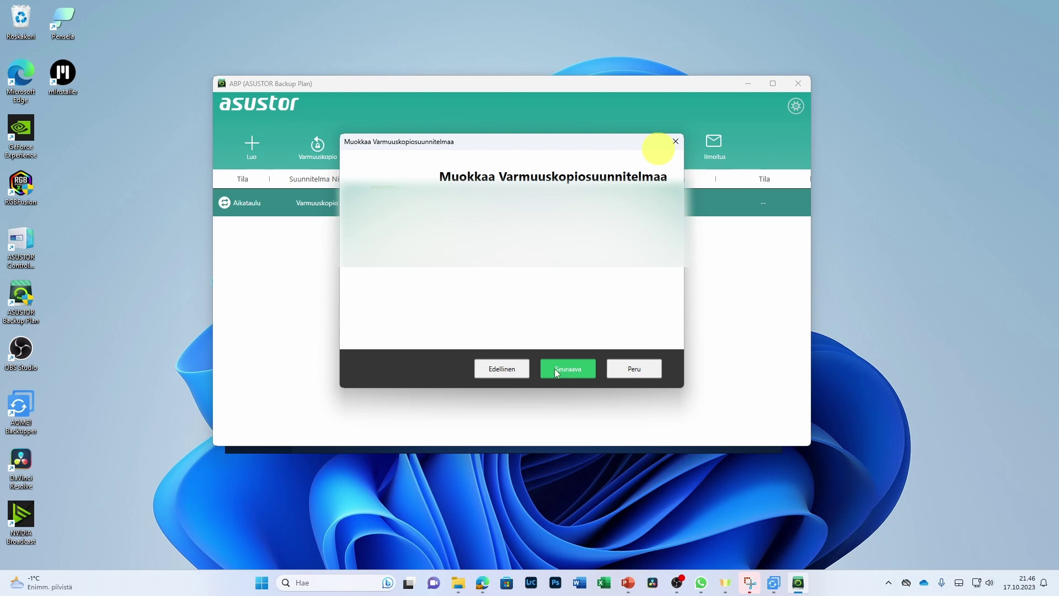
{"action": "left_click", "coordinate": [554, 369]}
{"action": "left_click", "coordinate": [571, 372]}
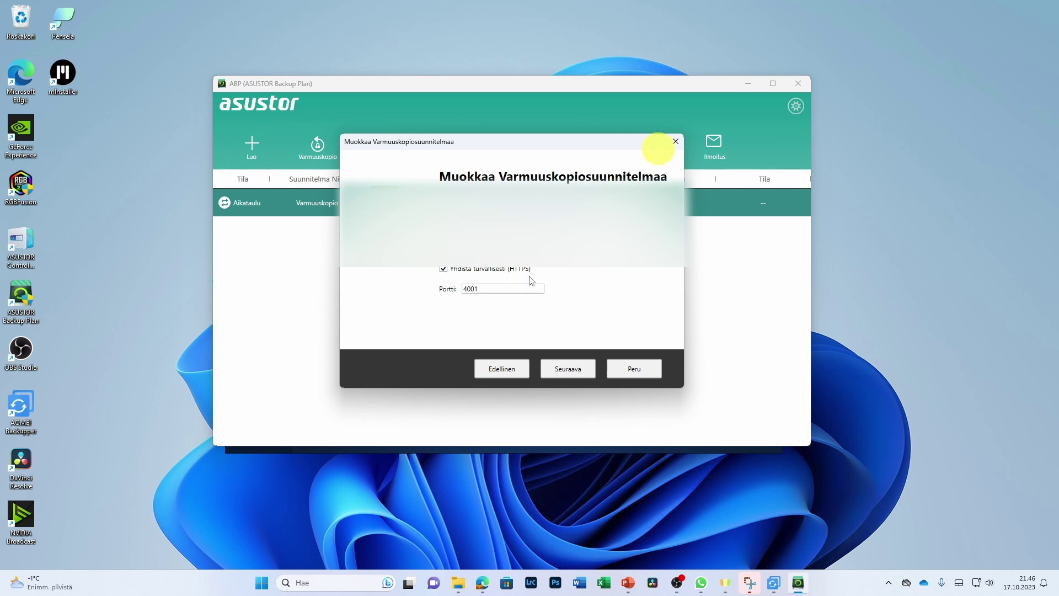
{"action": "left_click", "coordinate": [568, 369]}
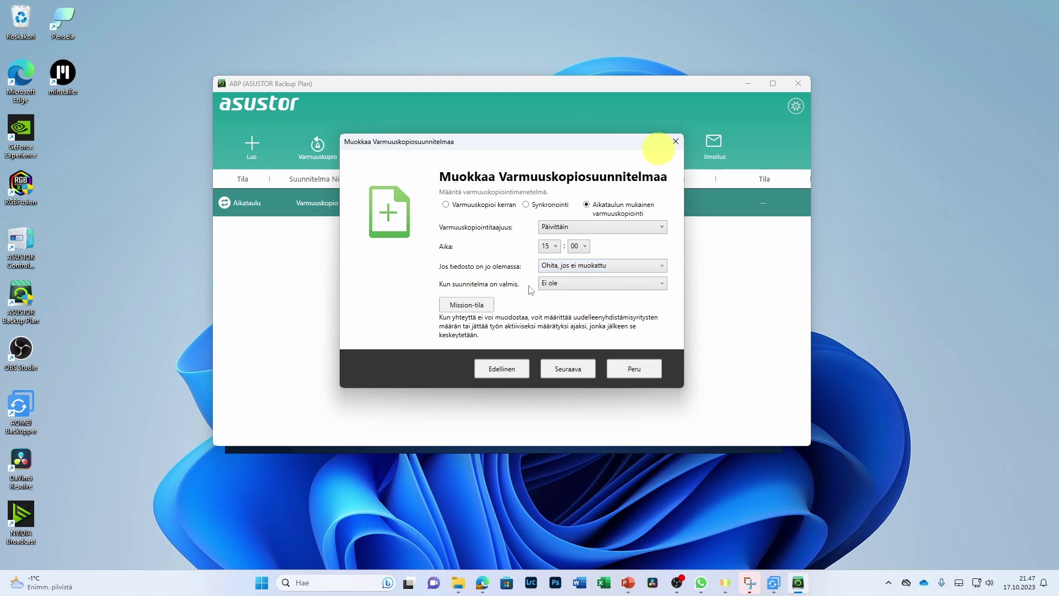
Review the options for what happens when the plan completes, keep Ei ole, and continue to the source folder selection
{"action": "left_click", "coordinate": [621, 285]}
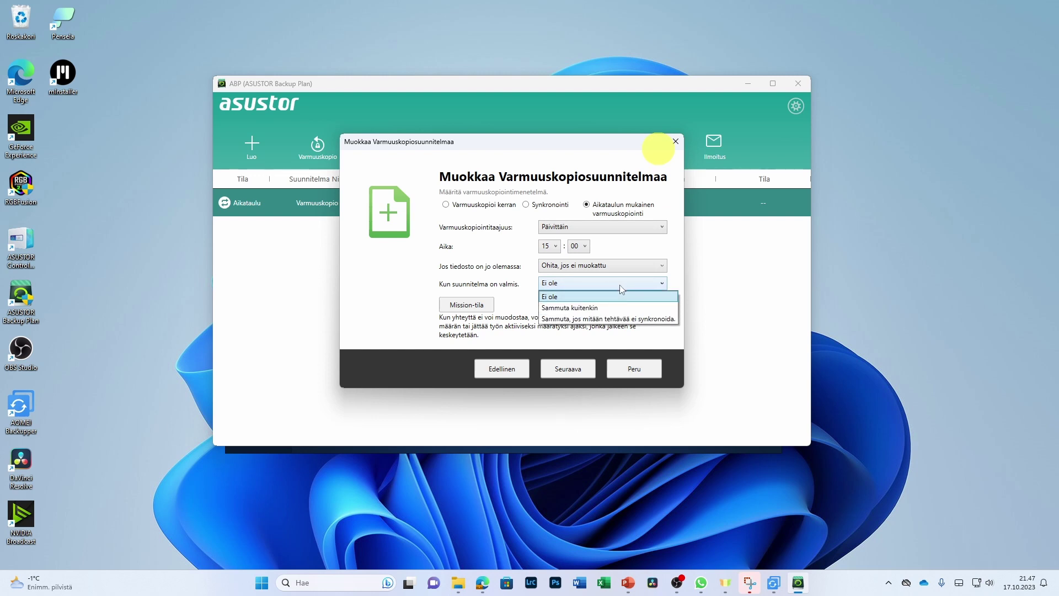
{"action": "left_click", "coordinate": [621, 287]}
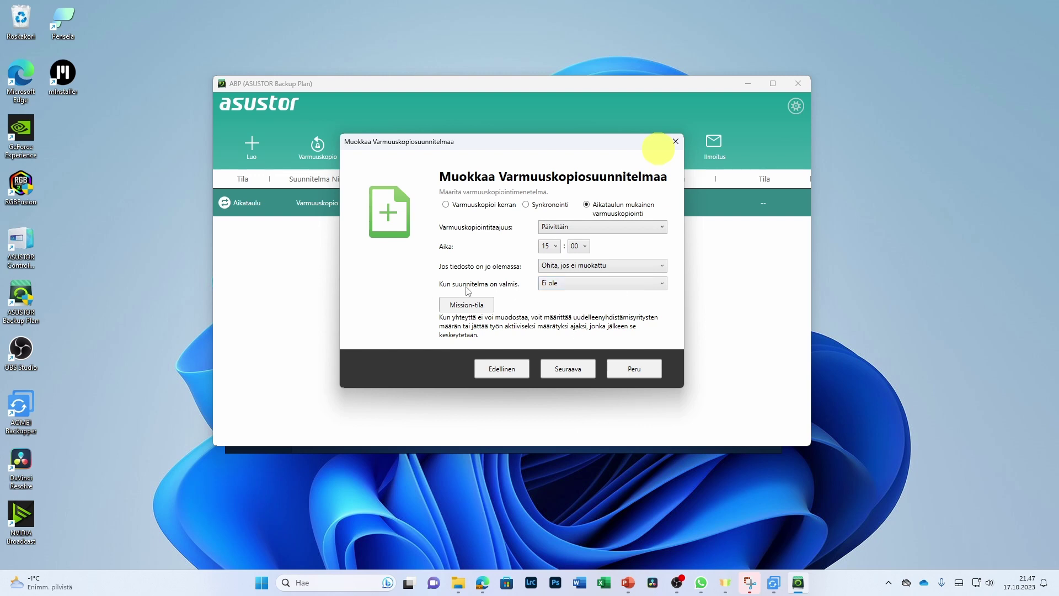
{"action": "left_click", "coordinate": [574, 373]}
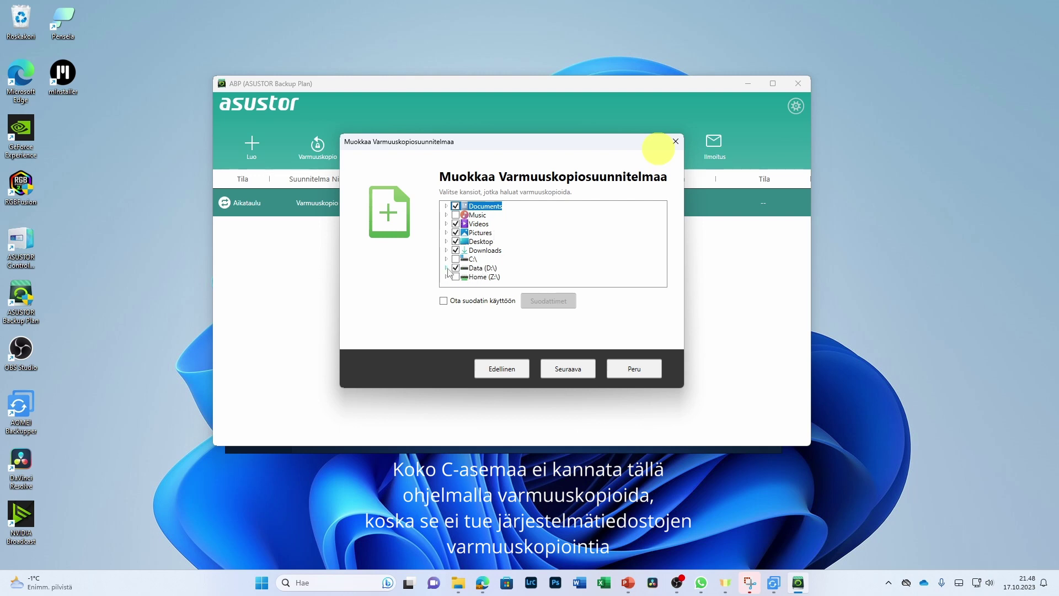
Expand Data (D:) among the source folders, examine its selected contents, and continue to the destination folder selection
{"action": "double_click", "coordinate": [485, 269]}
{"action": "scroll", "coordinate": [505, 271], "scroll_direction": "down", "scroll_amount": 10}
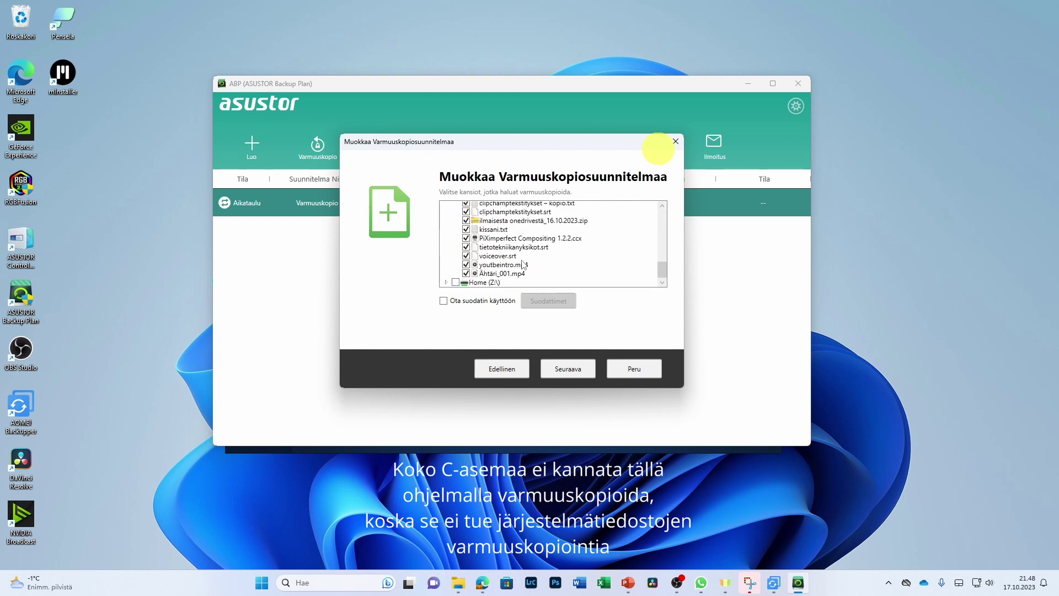
{"action": "scroll", "coordinate": [524, 265], "scroll_direction": "up", "scroll_amount": 2}
{"action": "scroll", "coordinate": [523, 265], "scroll_direction": "down", "scroll_amount": 2}
{"action": "scroll", "coordinate": [523, 265], "scroll_direction": "up", "scroll_amount": 10}
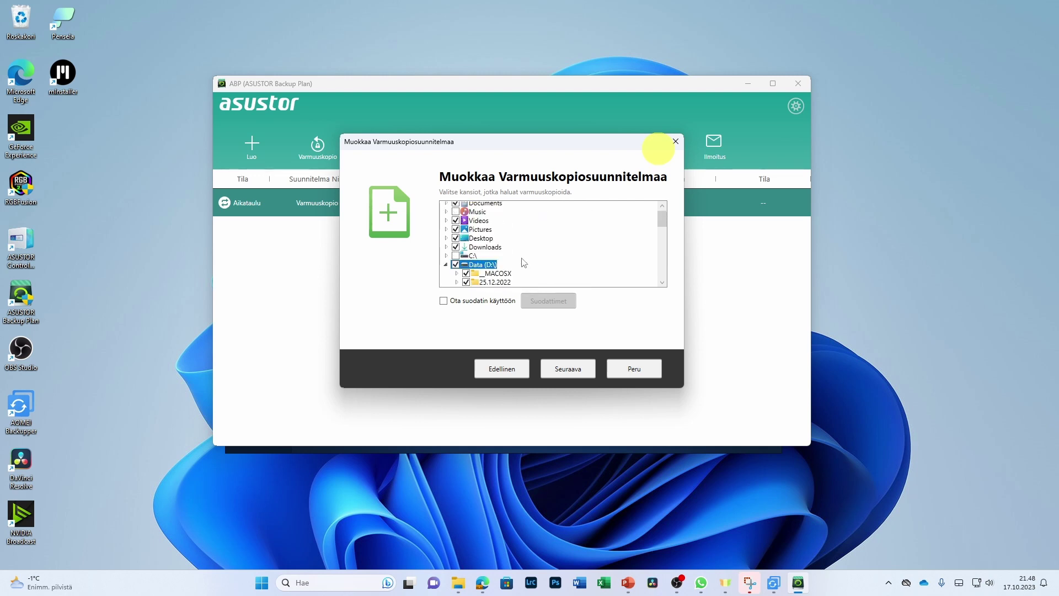
{"action": "left_click", "coordinate": [579, 366]}
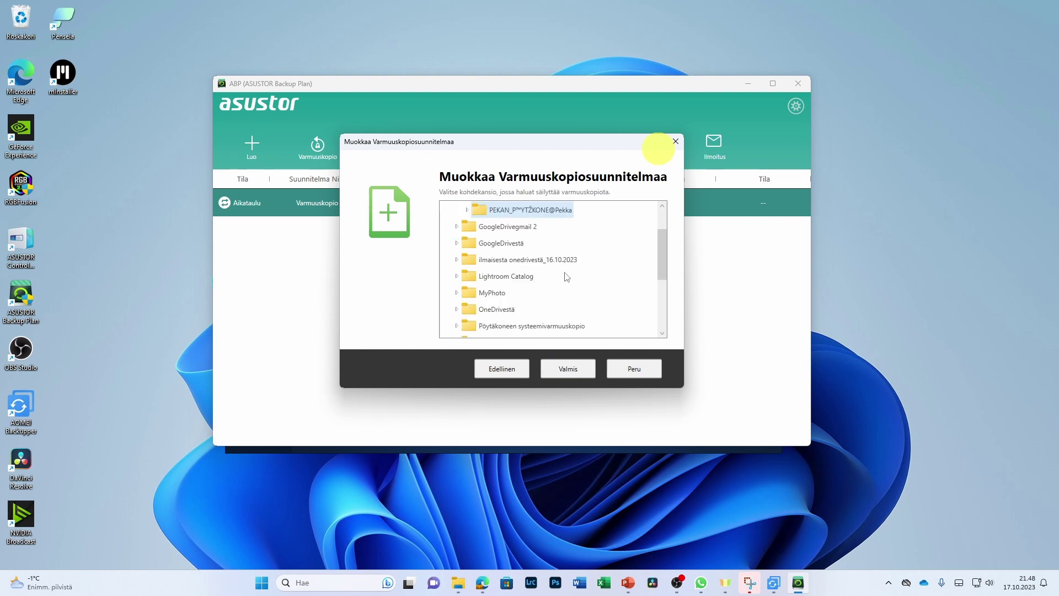
Select the Home share, collapse it to view the NAS's top-level shares, and expand it again
{"action": "scroll", "coordinate": [566, 276], "scroll_direction": "up", "scroll_amount": 1}
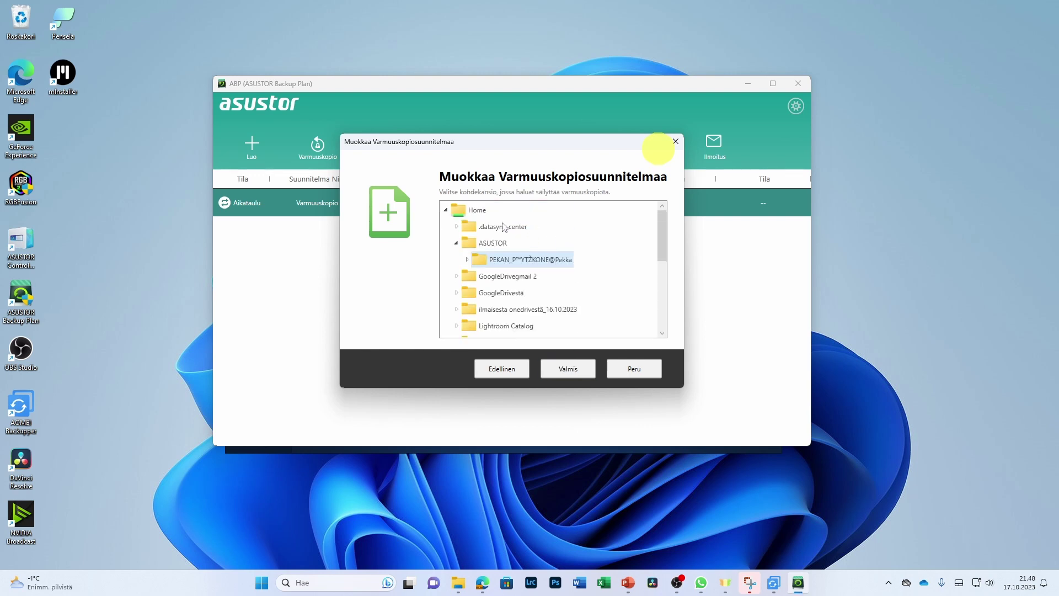
{"action": "left_click", "coordinate": [461, 219]}
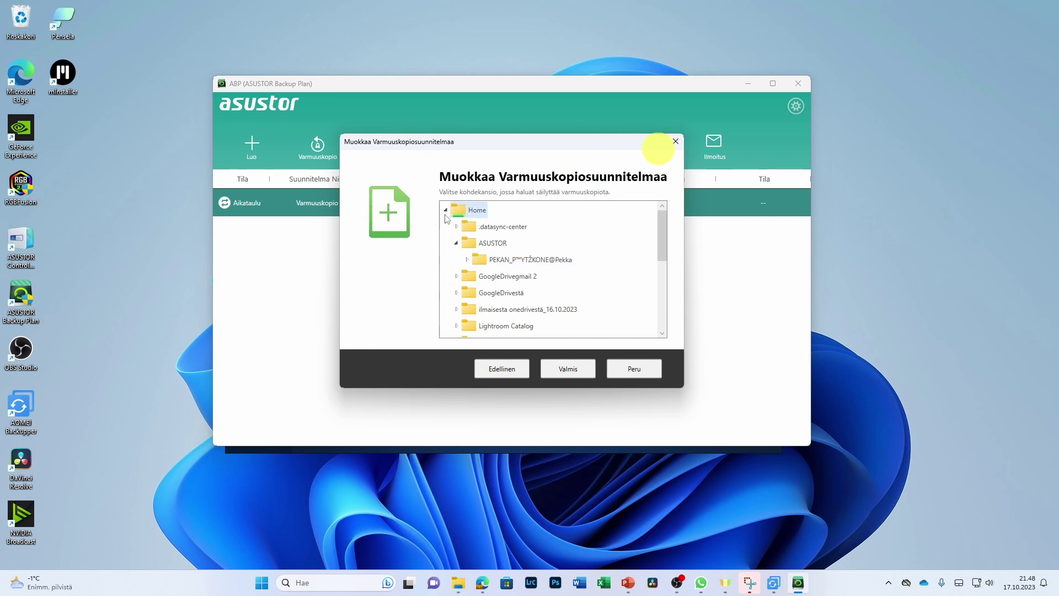
{"action": "left_click", "coordinate": [445, 213]}
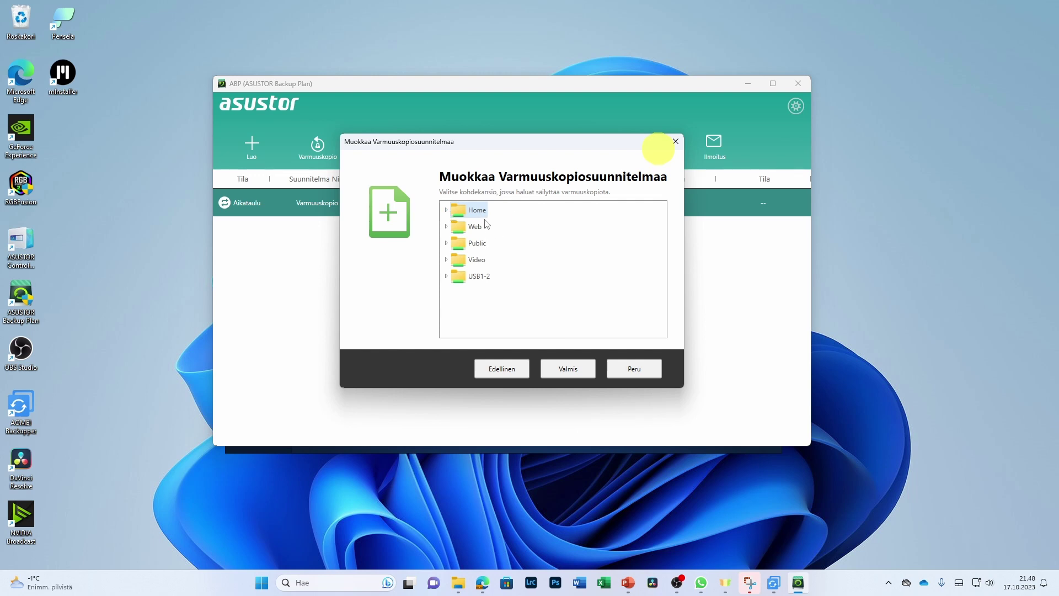
{"action": "left_click", "coordinate": [446, 210]}
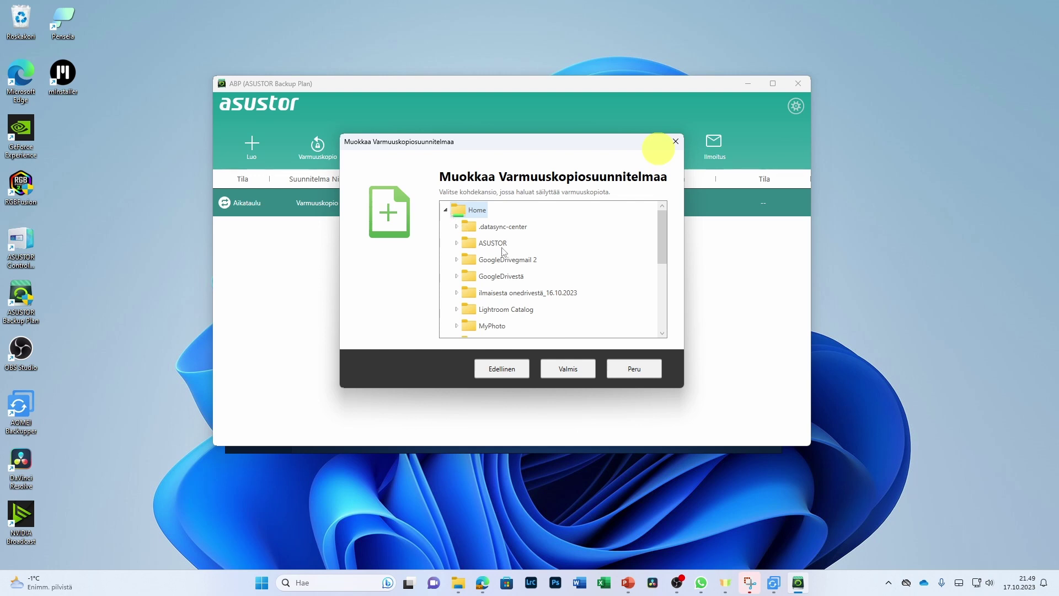
Examine the Drive#C backup under Home/ASUSTOR by expanding the computer's folder down to the user profile's subfolders
{"action": "left_click", "coordinate": [456, 243]}
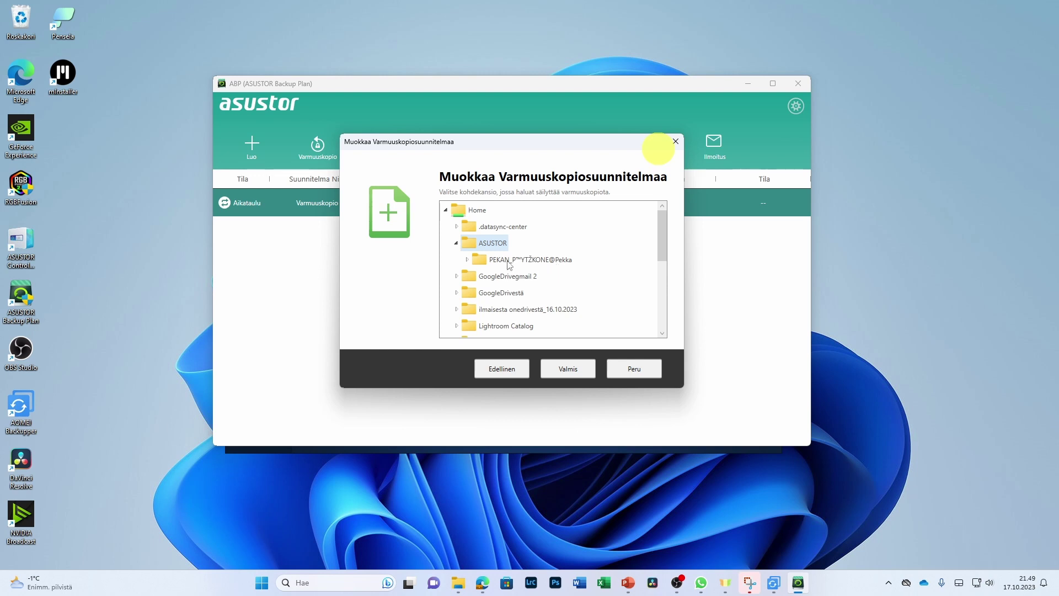
{"action": "left_click", "coordinate": [467, 259]}
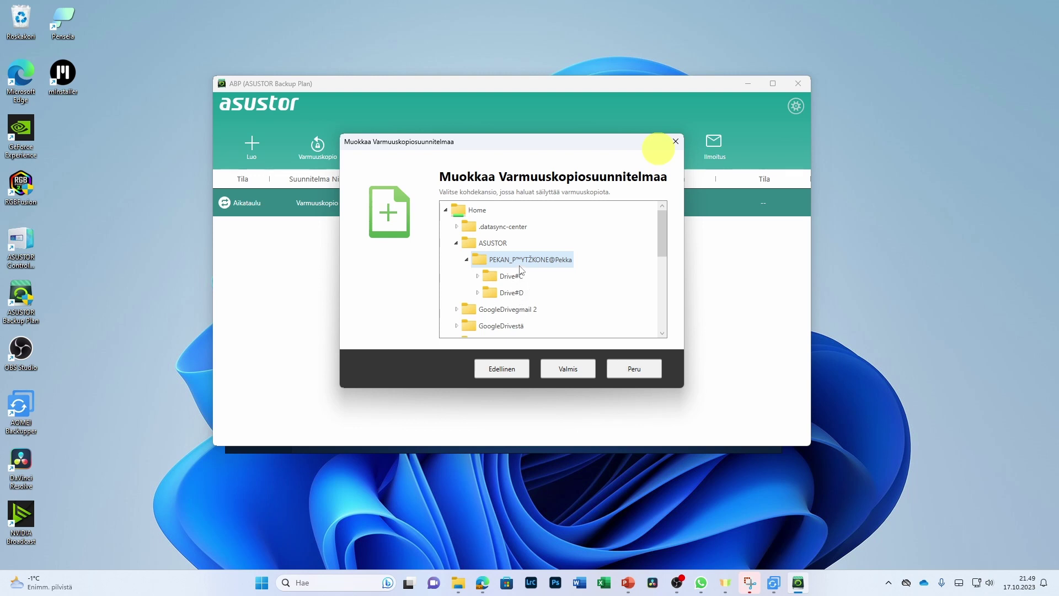
{"action": "left_click", "coordinate": [480, 277]}
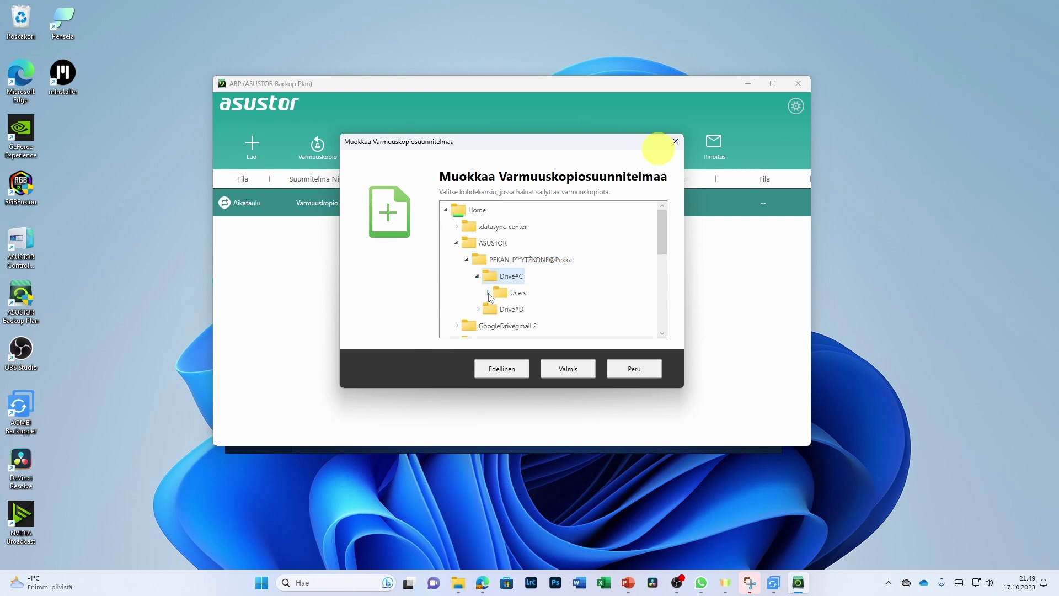
{"action": "left_click", "coordinate": [488, 293]}
{"action": "left_click", "coordinate": [498, 310]}
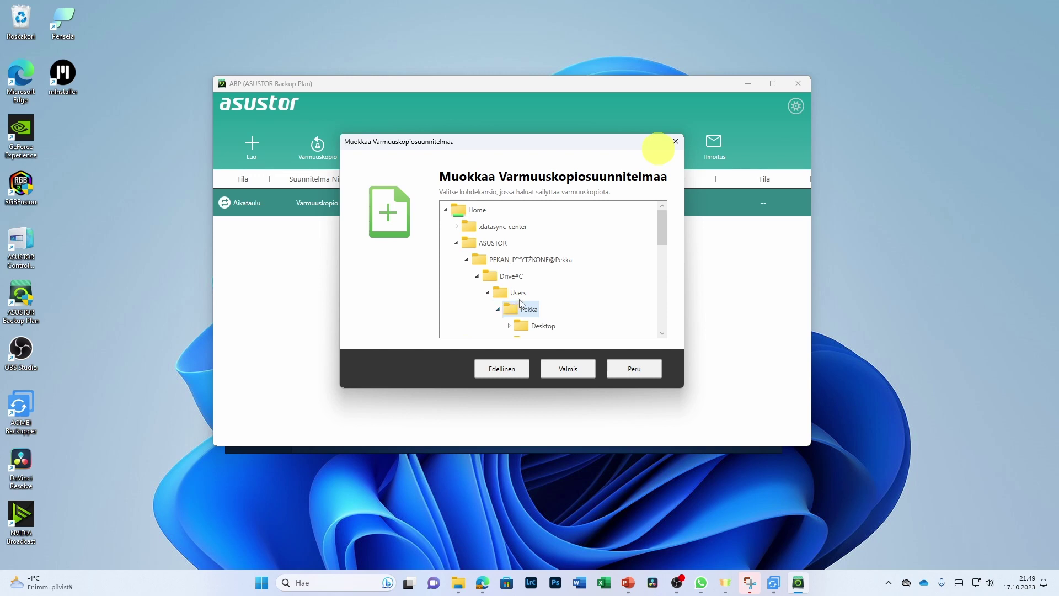
{"action": "scroll", "coordinate": [521, 302], "scroll_direction": "down", "scroll_amount": 3}
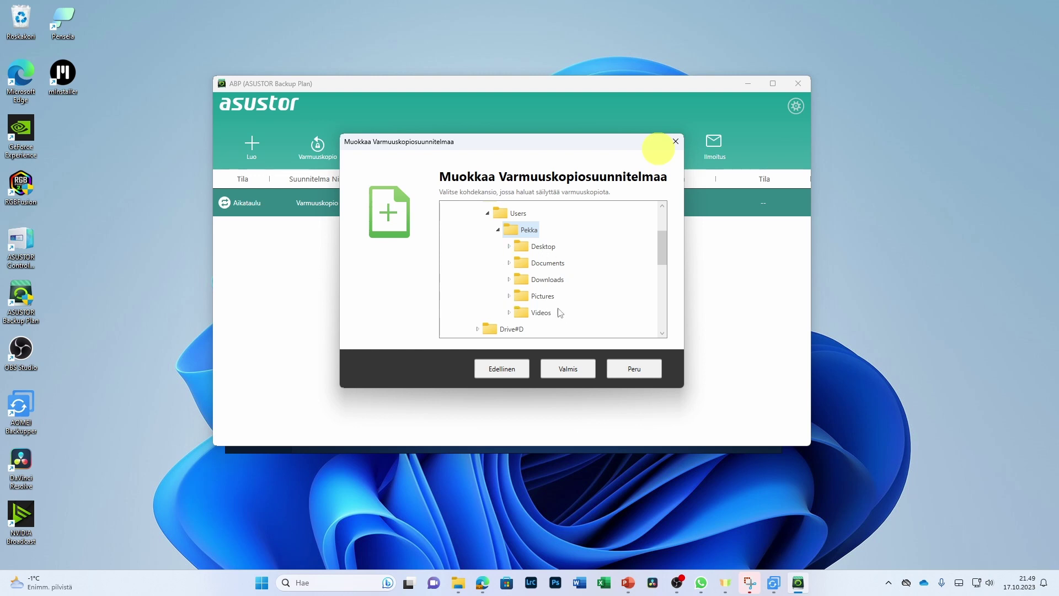
{"action": "scroll", "coordinate": [494, 327], "scroll_direction": "down", "scroll_amount": 2}
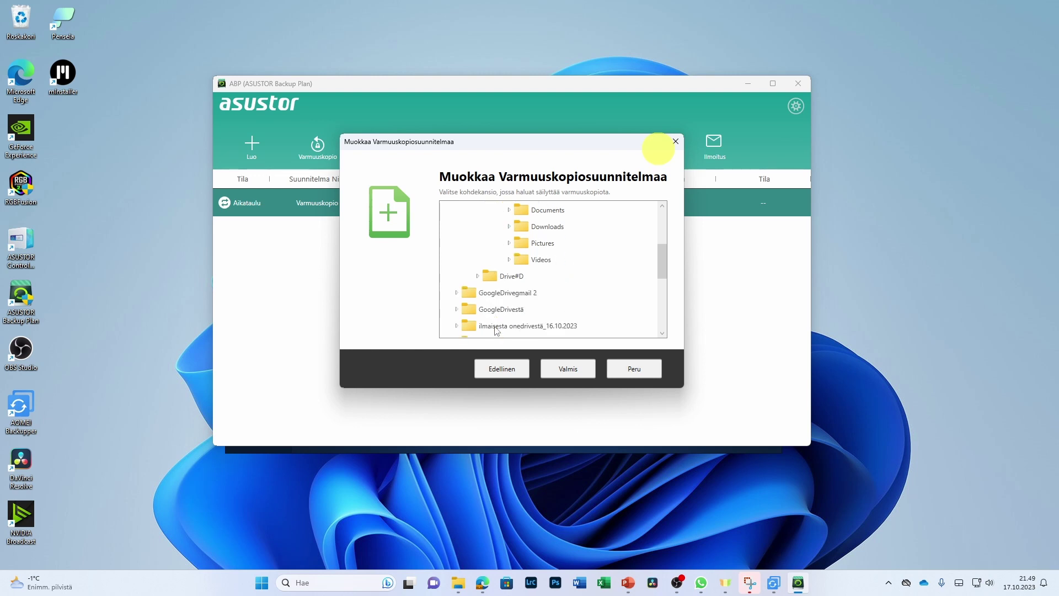
Expand Drive#D in the computer's backup folder and examine the folders stored in it
{"action": "left_click", "coordinate": [478, 276]}
{"action": "scroll", "coordinate": [529, 295], "scroll_direction": "down", "scroll_amount": 1}
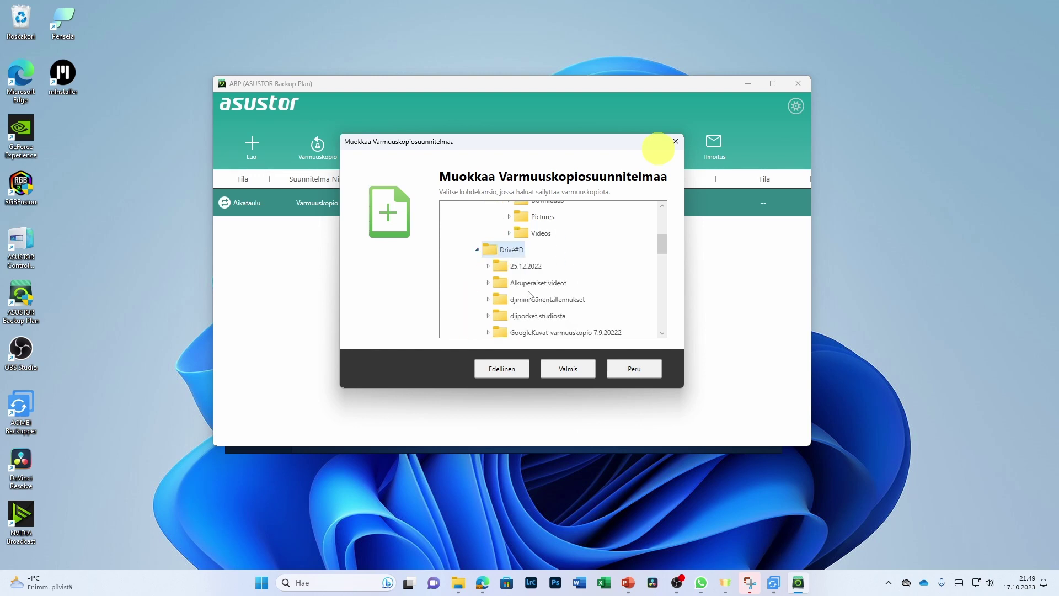
{"action": "scroll", "coordinate": [529, 293], "scroll_direction": "down", "scroll_amount": 2}
{"action": "scroll", "coordinate": [532, 291], "scroll_direction": "up", "scroll_amount": 2}
{"action": "scroll", "coordinate": [533, 292], "scroll_direction": "up", "scroll_amount": 2}
{"action": "scroll", "coordinate": [532, 293], "scroll_direction": "down", "scroll_amount": 2}
Collapse the Home share, finish editing the plan with Home as the destination, and select the Varmuuskopio plan in the list
{"action": "scroll", "coordinate": [533, 292], "scroll_direction": "up", "scroll_amount": 6}
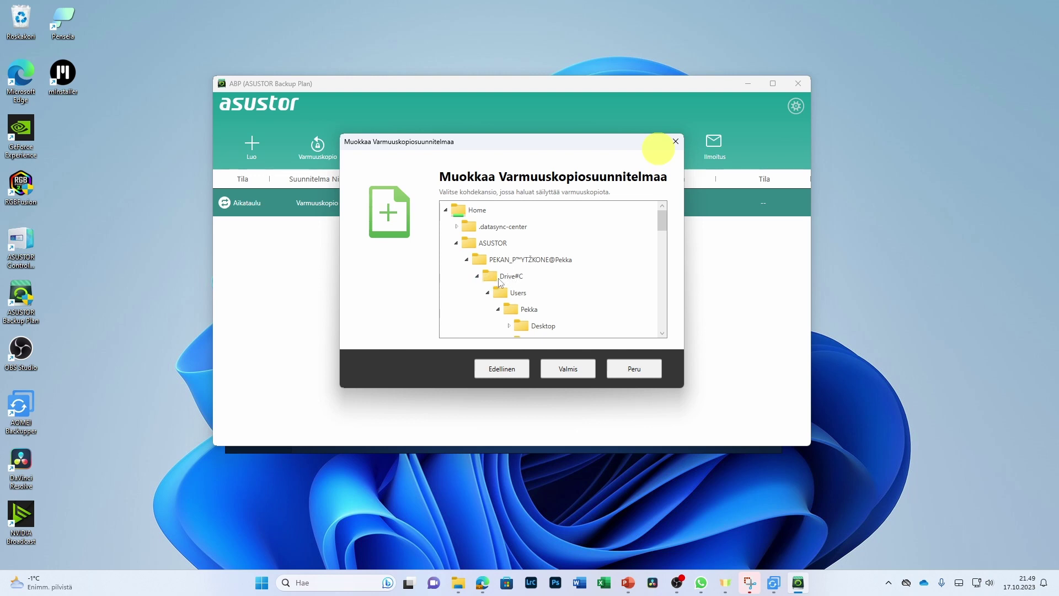
{"action": "scroll", "coordinate": [546, 302], "scroll_direction": "down", "scroll_amount": 1}
{"action": "left_click", "coordinate": [447, 212]}
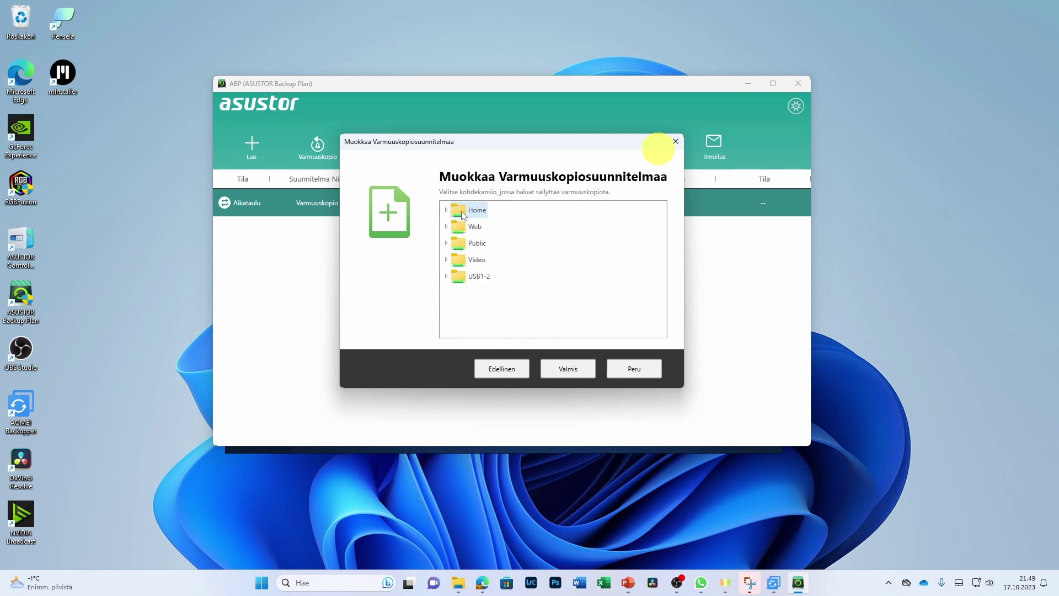
{"action": "left_click", "coordinate": [578, 369]}
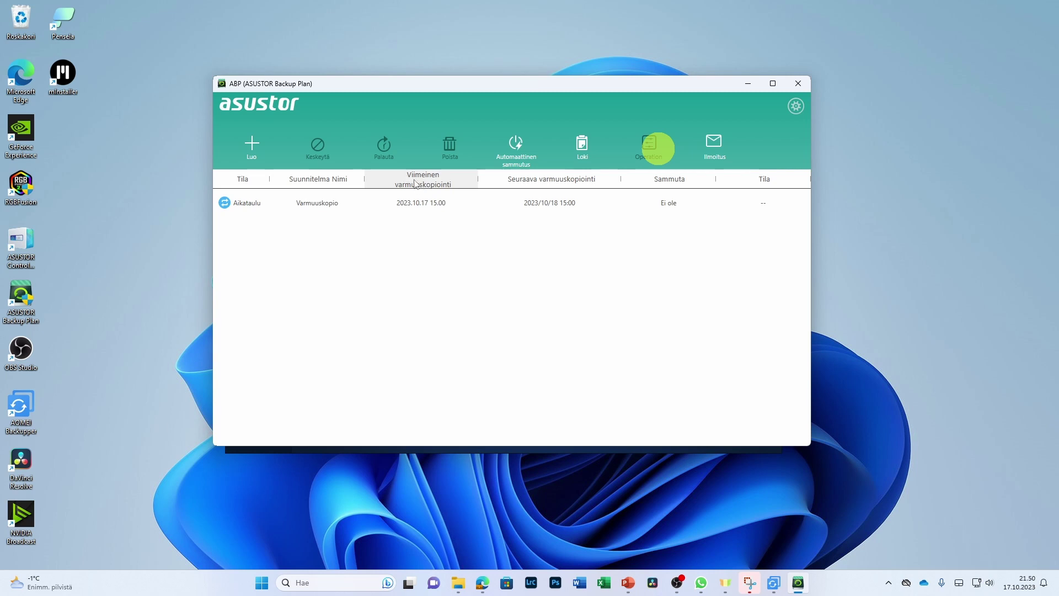
{"action": "left_click", "coordinate": [359, 210]}
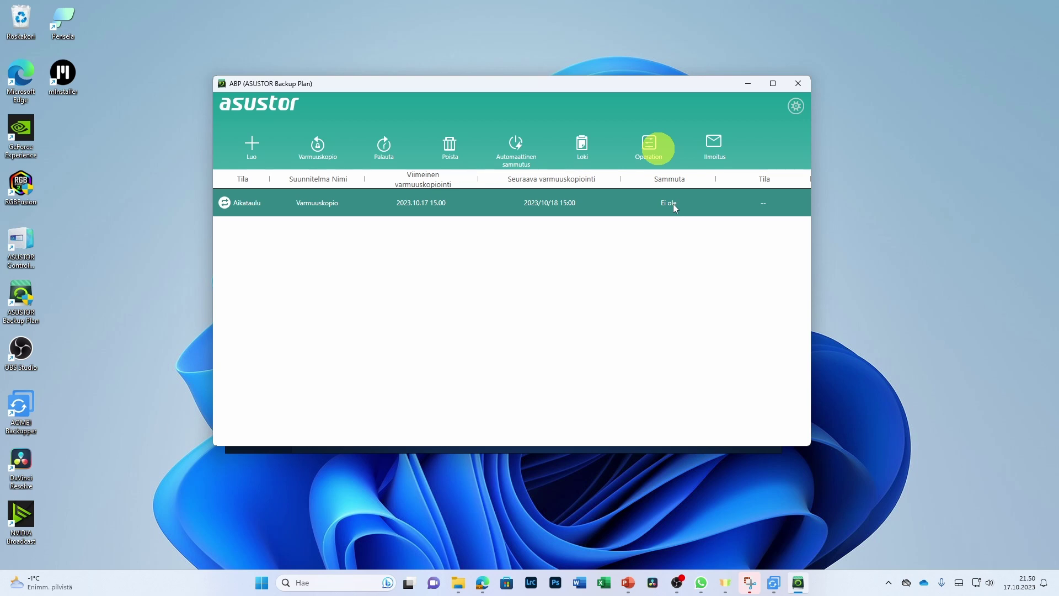
{"action": "left_click", "coordinate": [897, 258]}
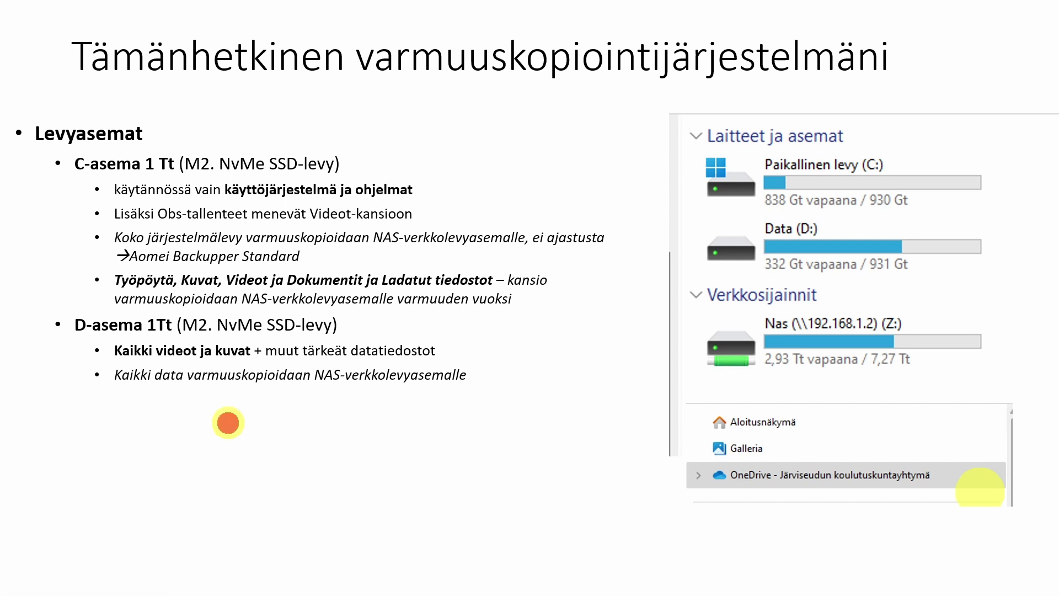
{"action": "left_click", "coordinate": [227, 422]}
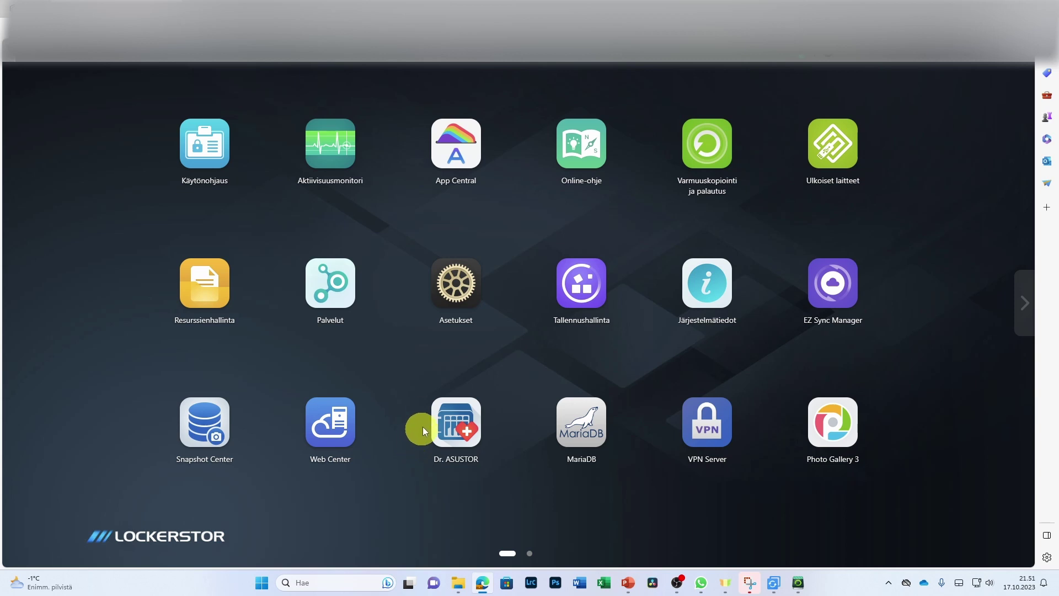
Open DataSync Center on the NAS web desktop's second page and view the OneDrive connection's synchronization tasks
{"action": "left_click", "coordinate": [531, 555]}
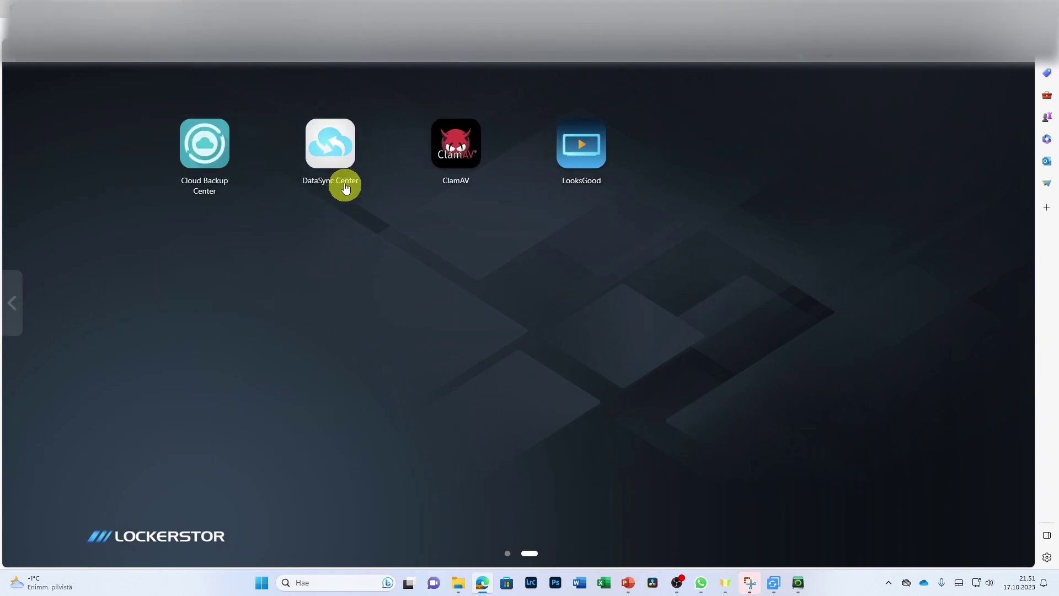
{"action": "left_click", "coordinate": [335, 153]}
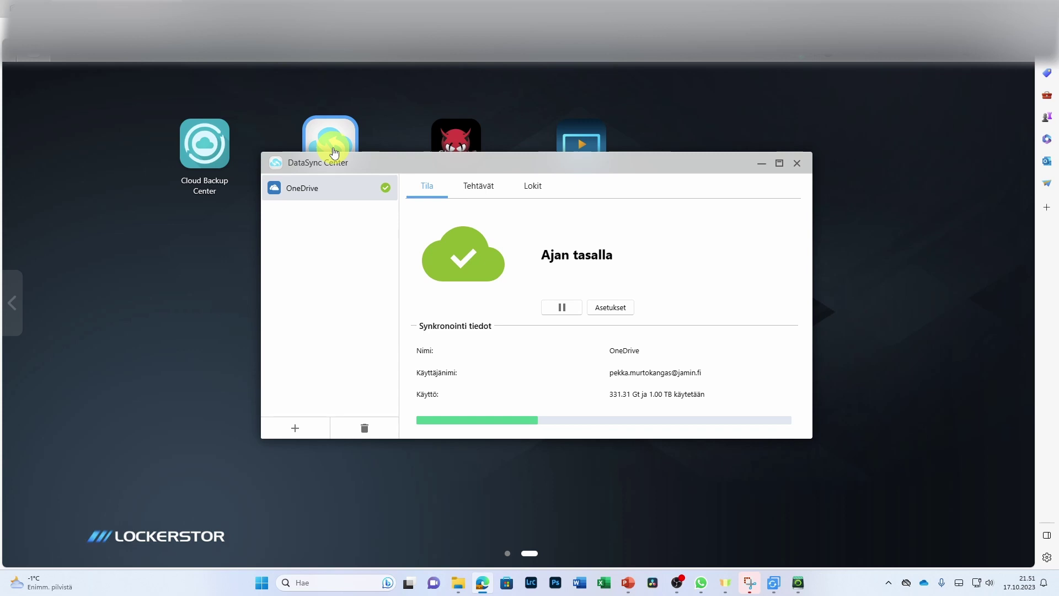
{"action": "left_click", "coordinate": [479, 190]}
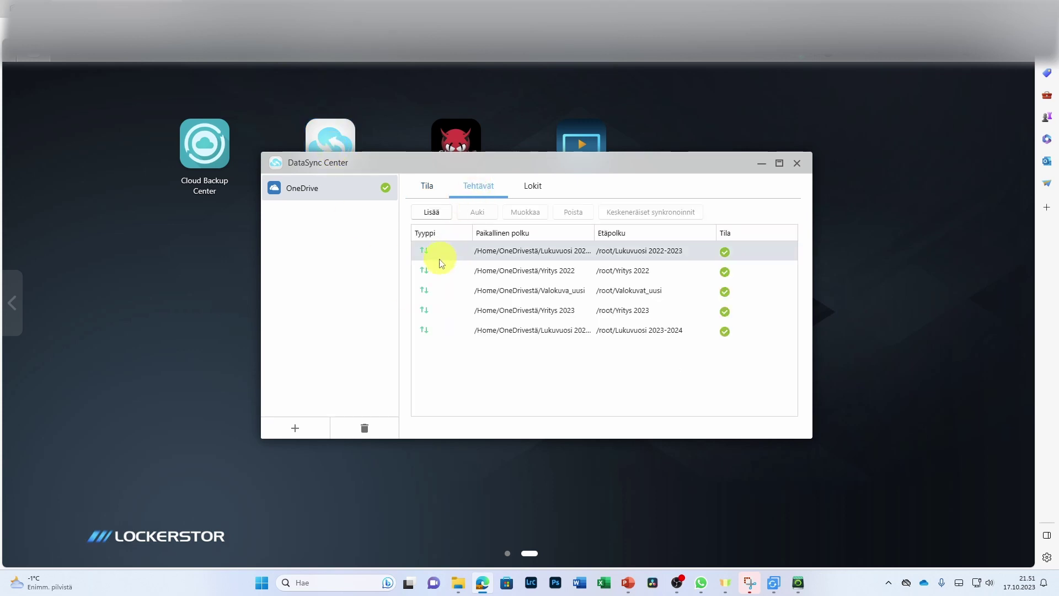